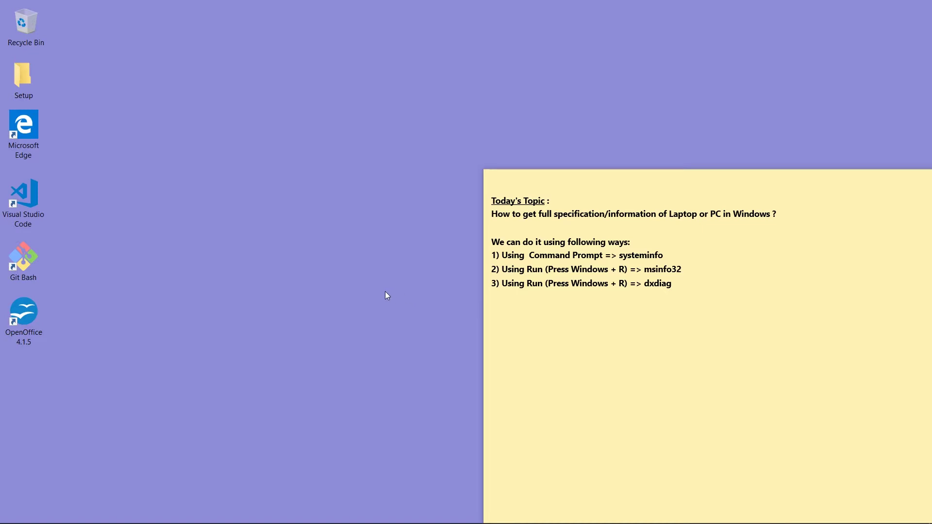
Step: Open a Command Prompt window through Run with cmd and execute the systeminfo command
key("super+r")
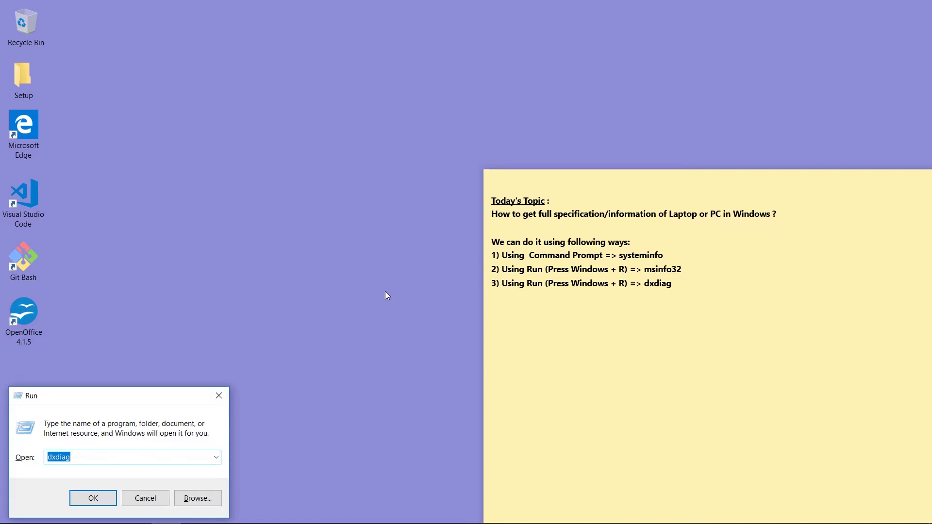
type("cmd")
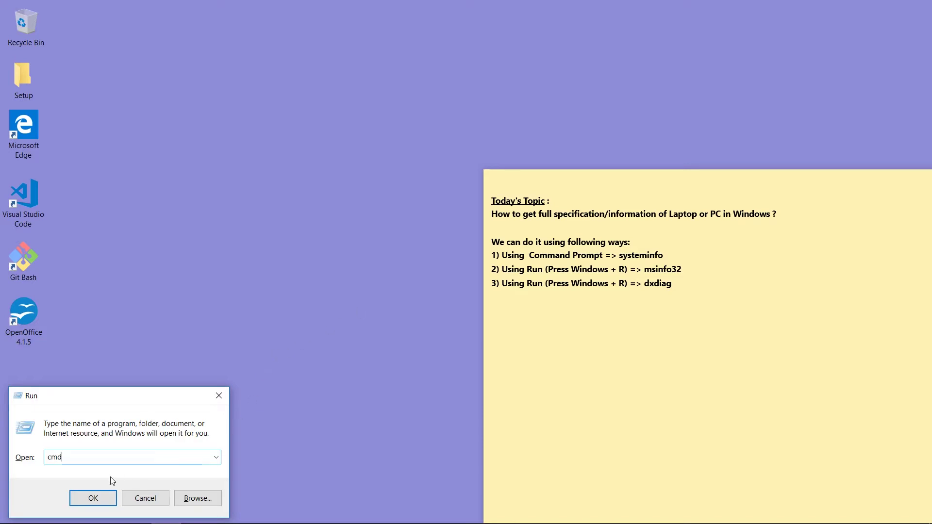
left_click(93, 499)
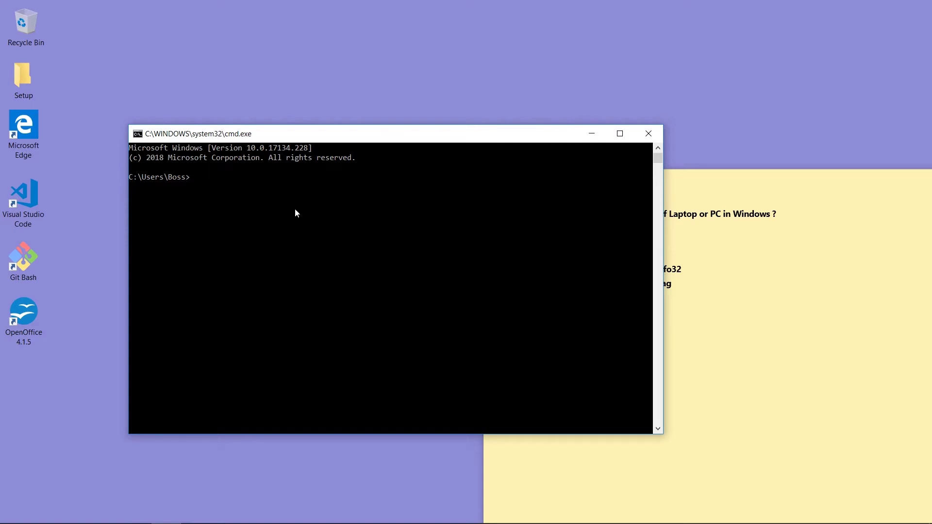
type("systeminfo")
key("Return")
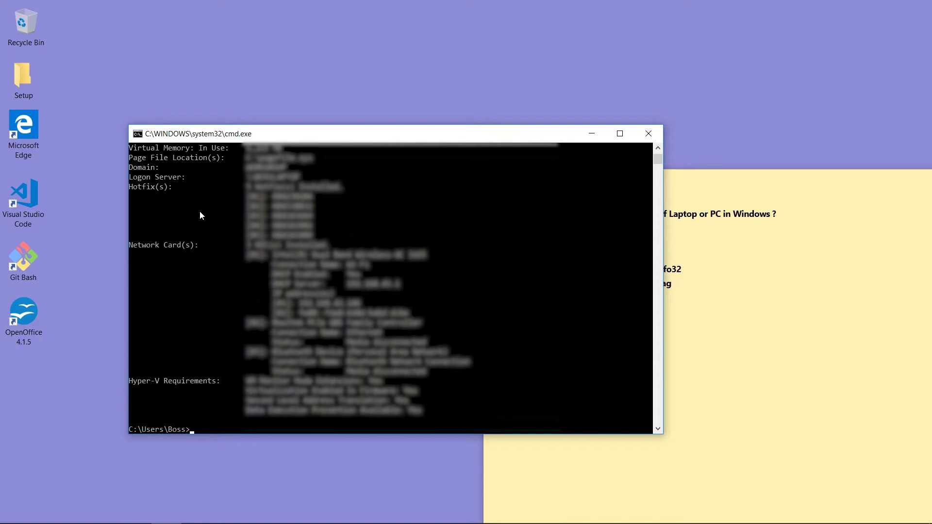
Step: Review the systeminfo output back to its beginning and close the Command Prompt with the exit command
left_click(658, 148)
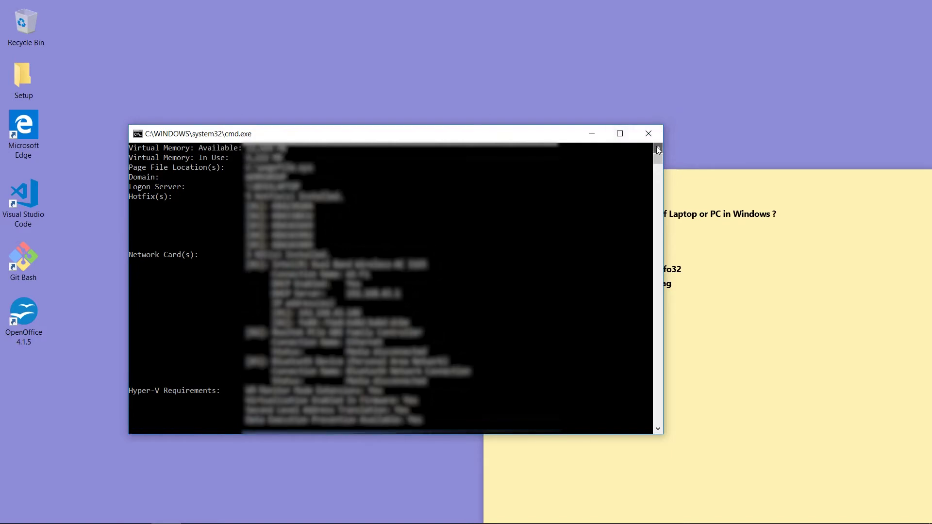
left_click_drag(658, 148, 658, 148)
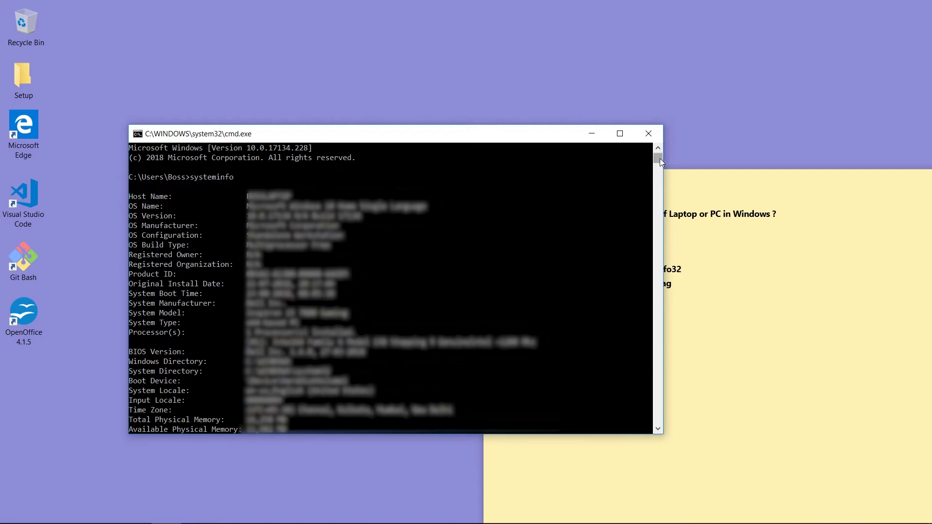
type("e")
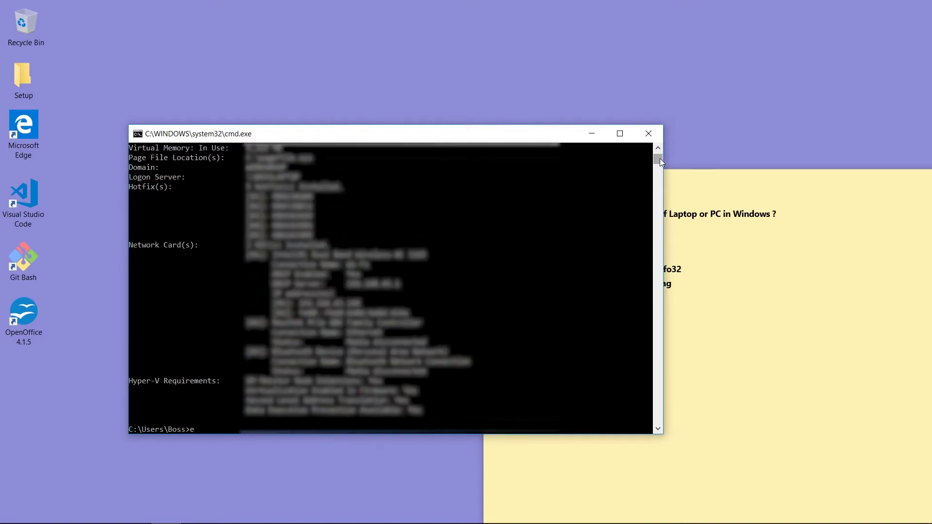
type("xit")
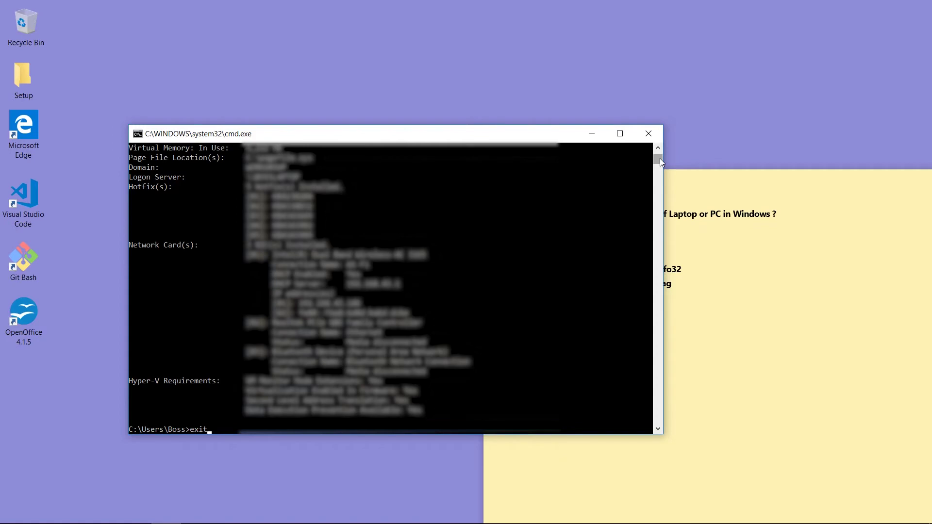
key("Return")
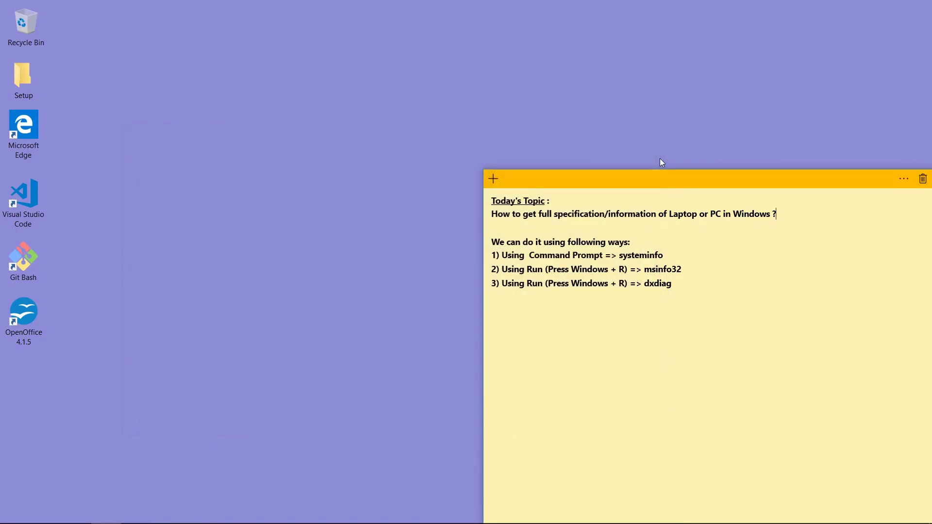
Step: Launch System Information through Run with msinfo32 and maximize its window
left_click(365, 190)
key("super+r")
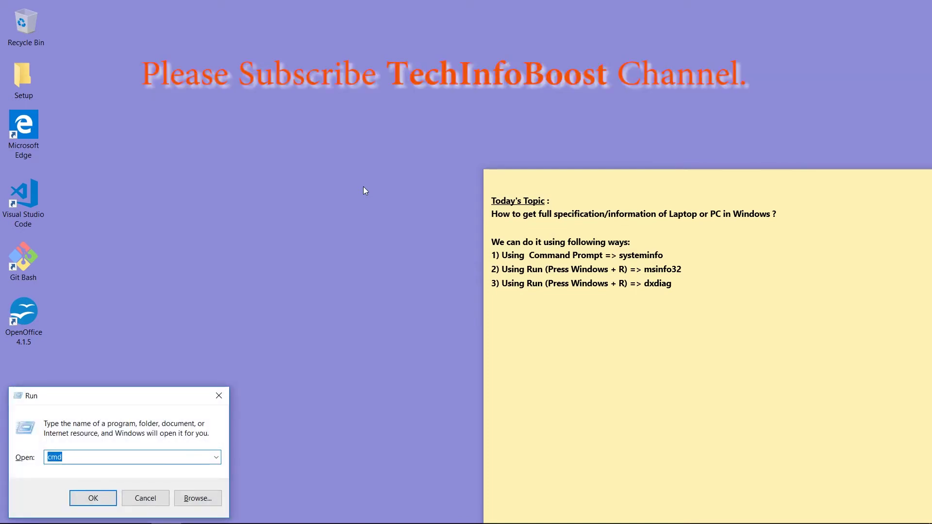
type("ms")
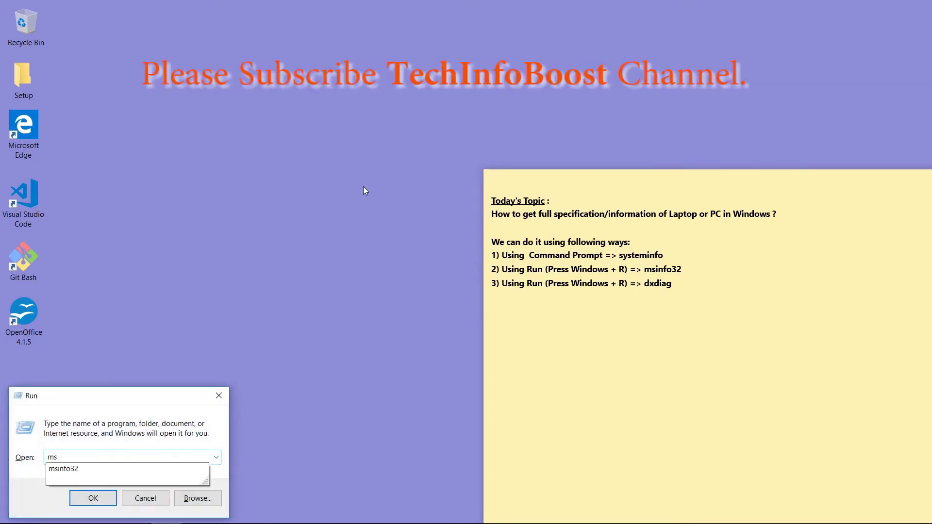
type("info32")
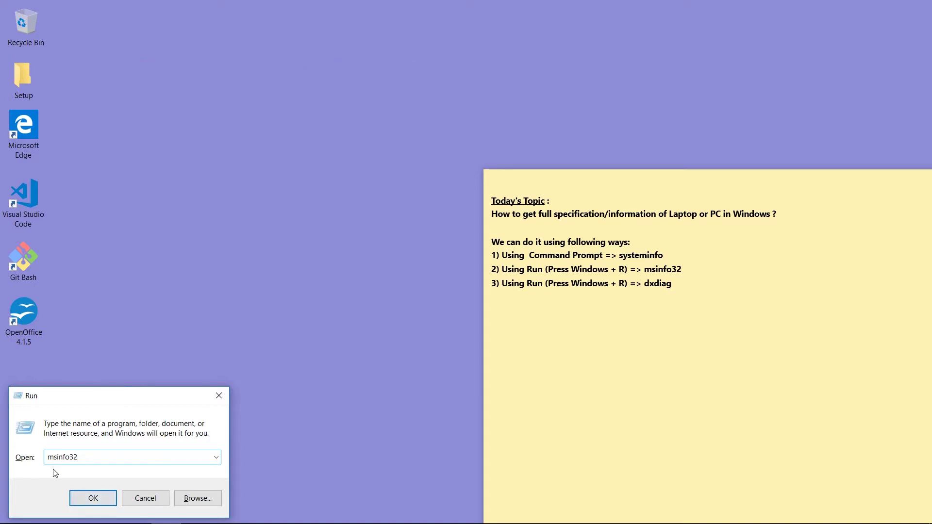
left_click(90, 499)
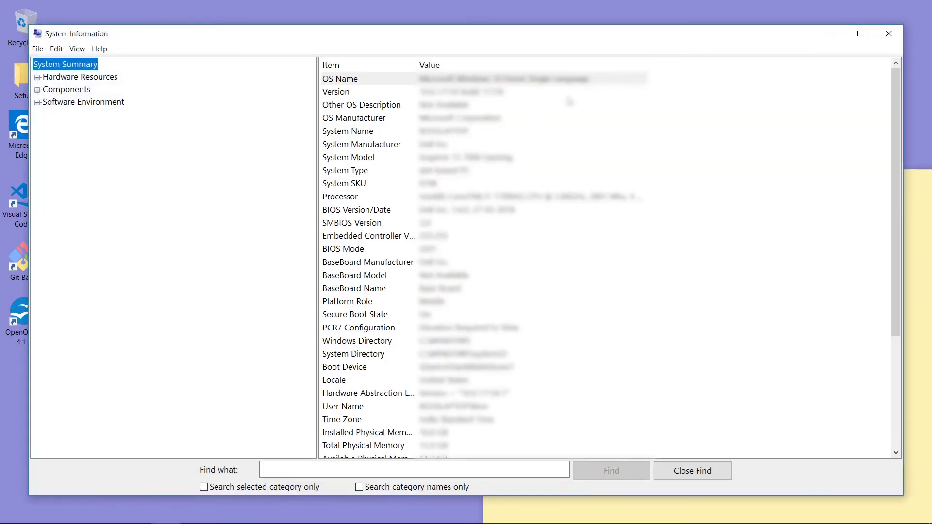
left_click(862, 33)
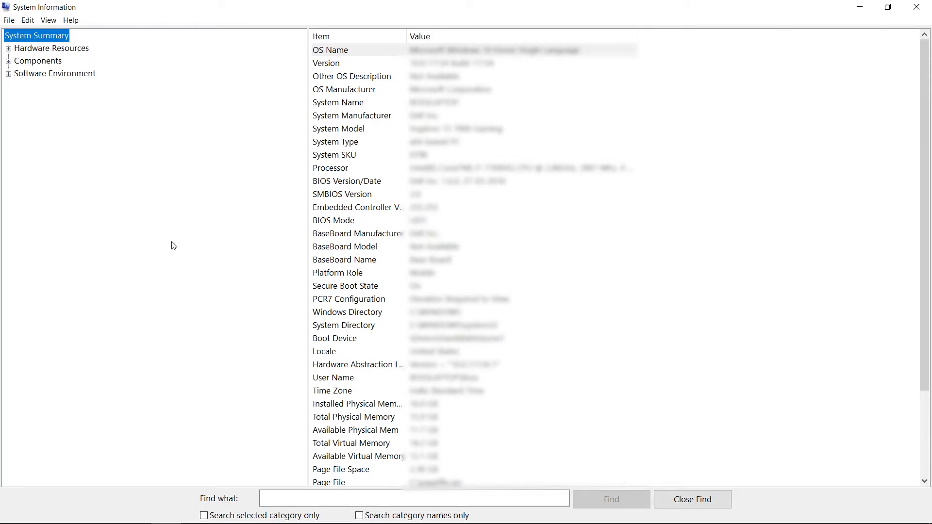
Step: Export the system information as a text file named SystemInformation in the desktop's Setup folder, and exit System Information
left_click(9, 21)
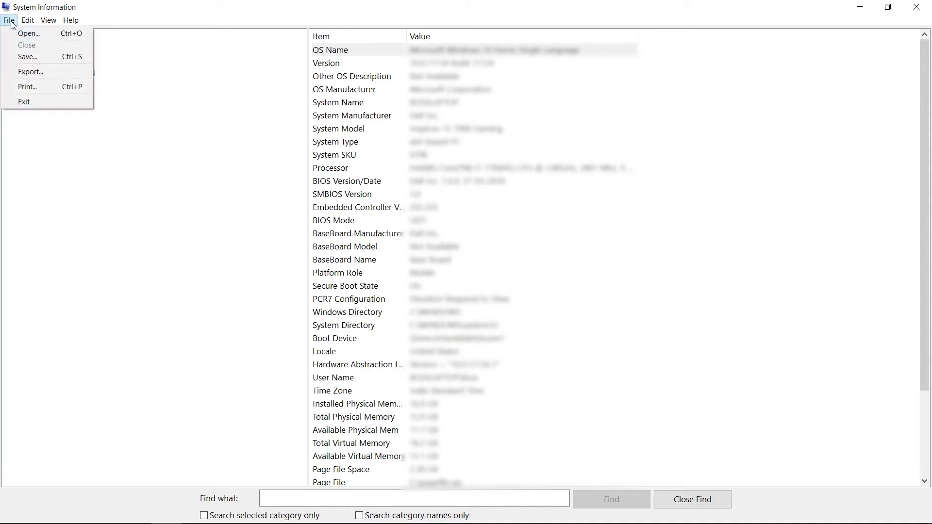
left_click(22, 73)
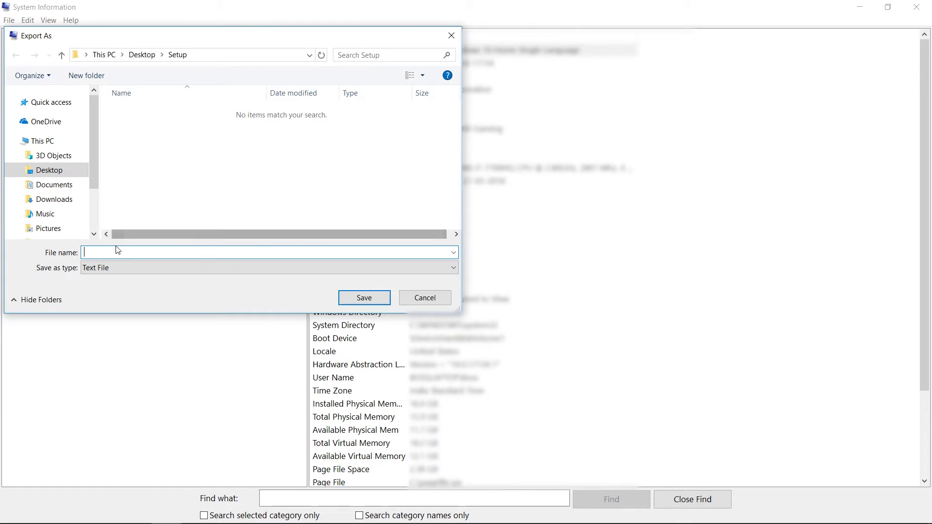
type("S")
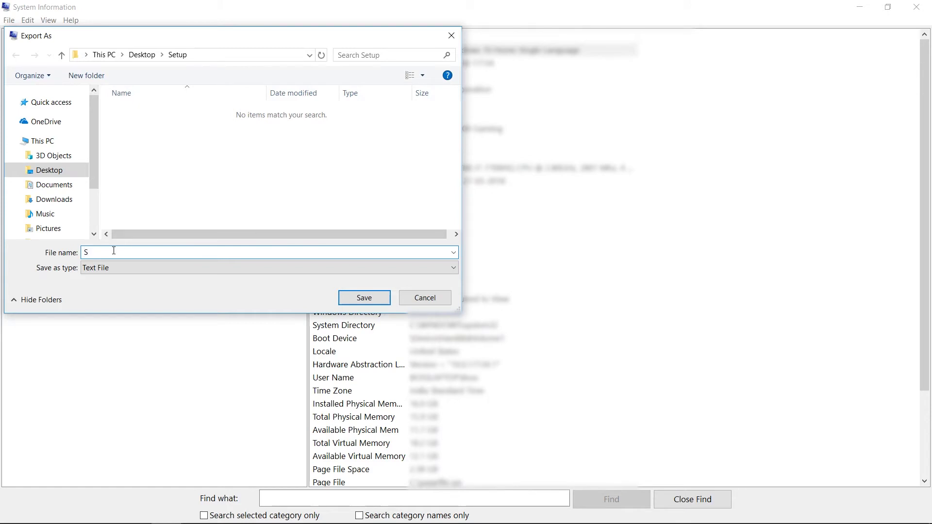
type("ystemInformation")
left_click(363, 298)
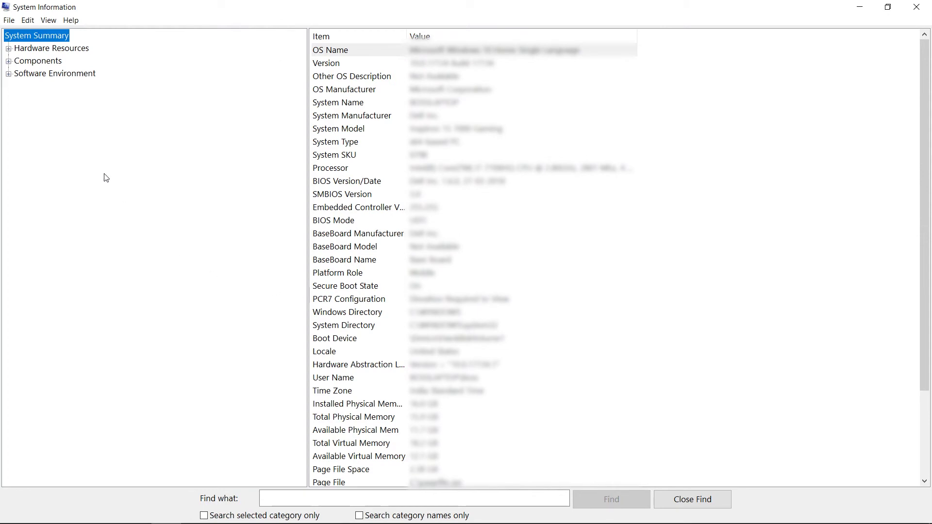
left_click(9, 22)
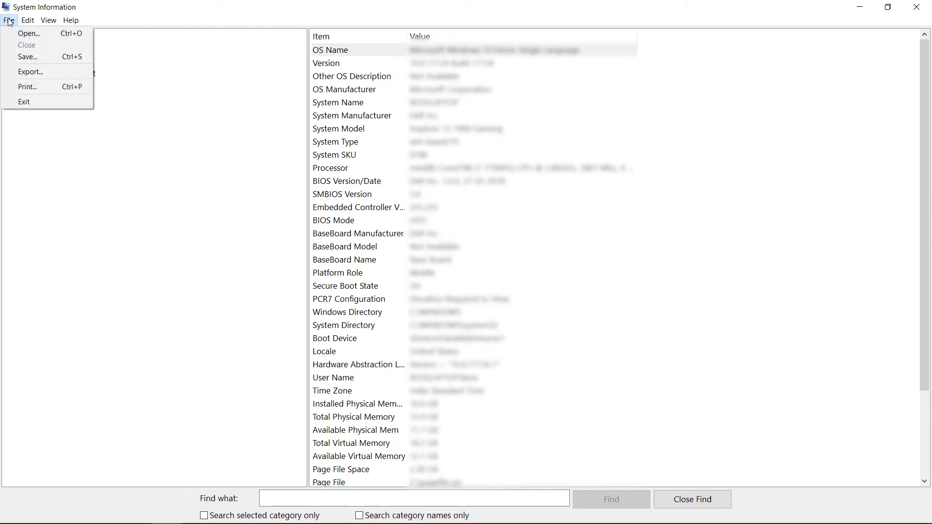
left_click(21, 105)
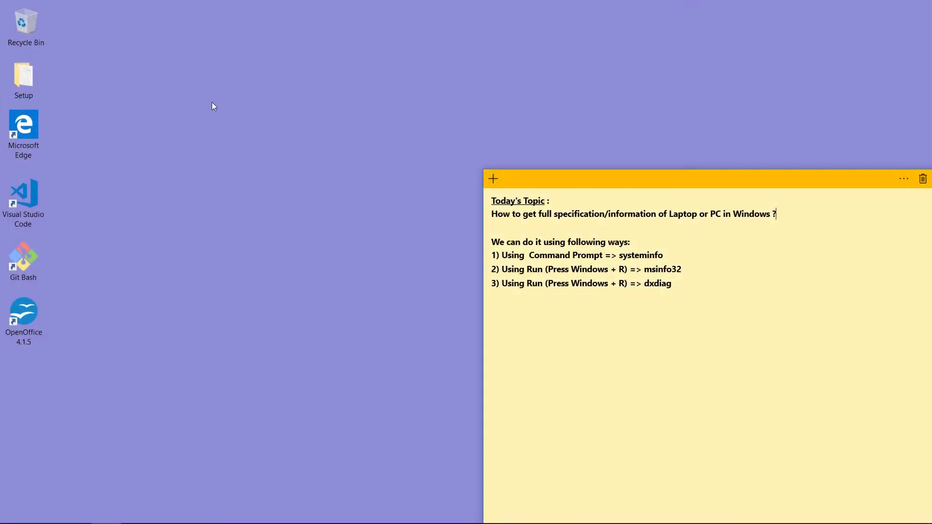
Step: Open the Setup folder from the desktop in a maximized window and view the exported SystemInformation.txt file
left_click(248, 115)
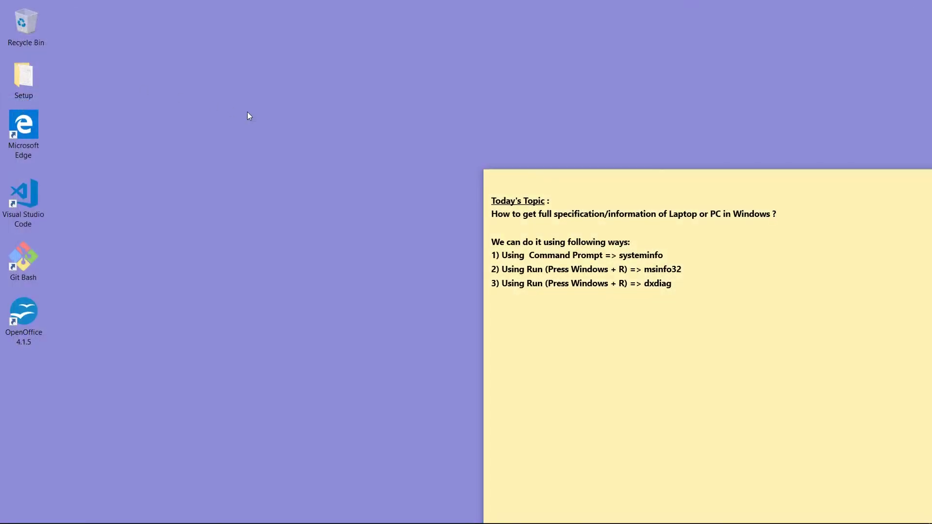
double_click(22, 80)
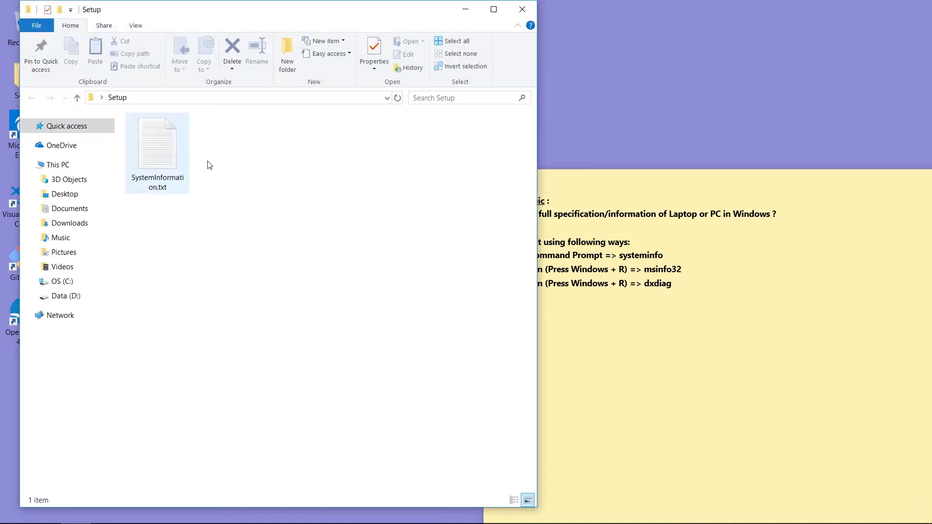
left_click(493, 10)
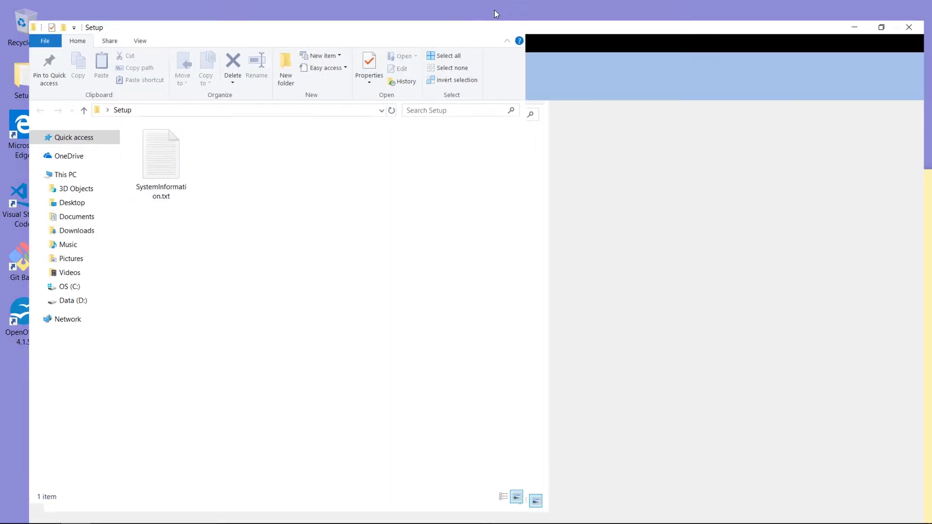
double_click(155, 168)
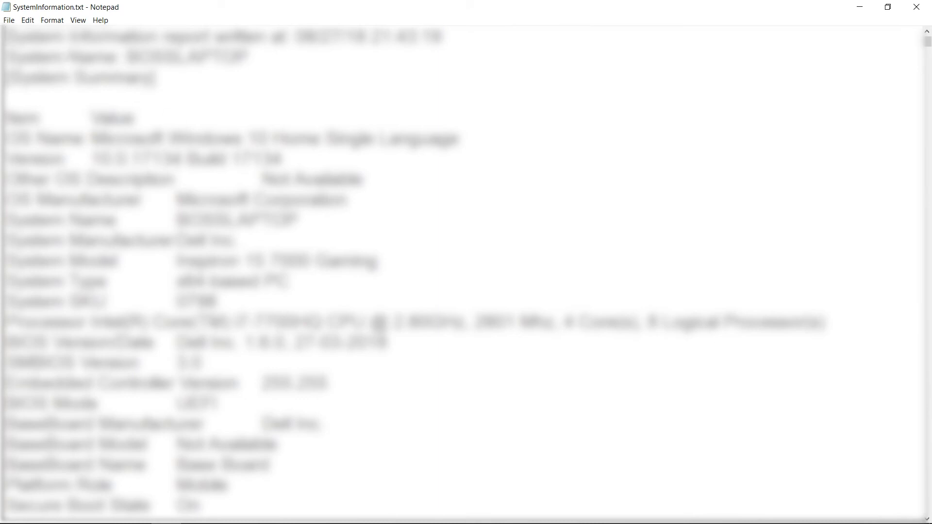
Step: Close the SystemInformation.txt report and the Setup folder window
left_click(9, 20)
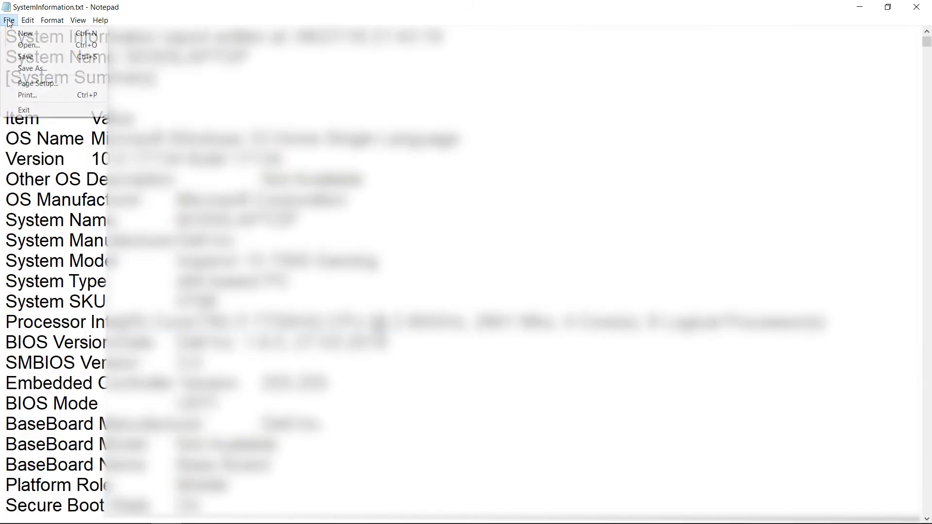
left_click(24, 110)
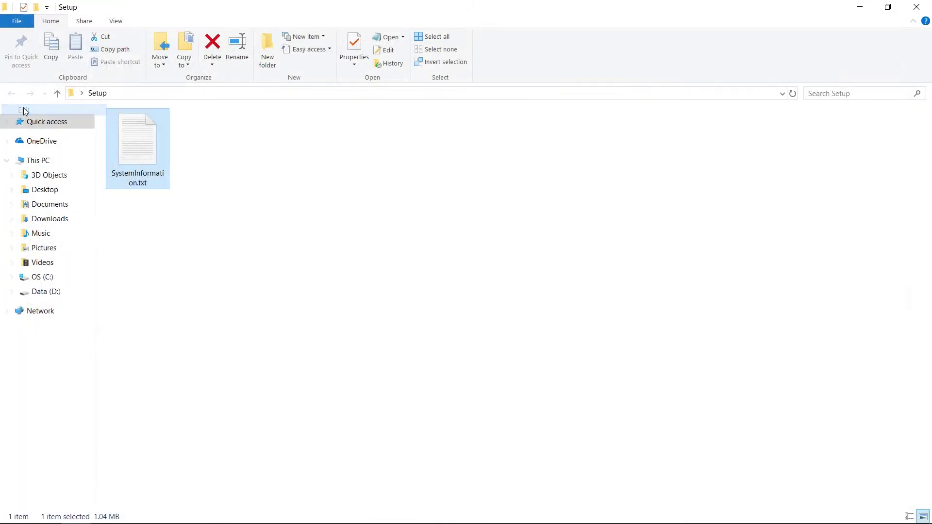
left_click(431, 202)
left_click(917, 7)
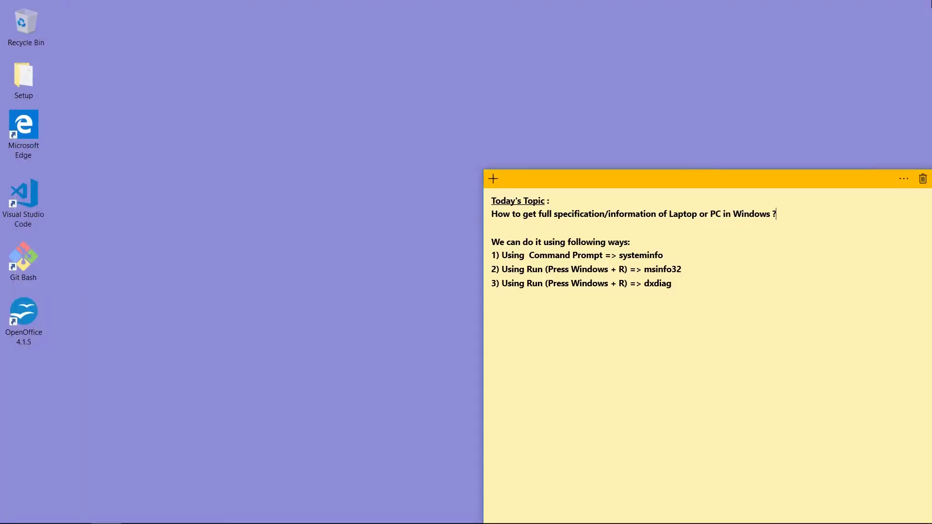
Step: Launch the DirectX Diagnostic Tool through Run with dxdiag
left_click(364, 164)
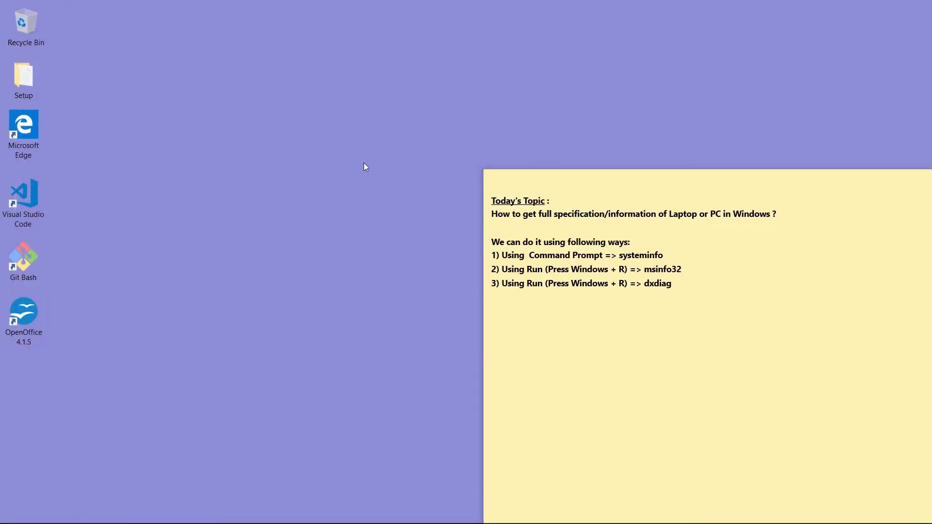
key("super+r")
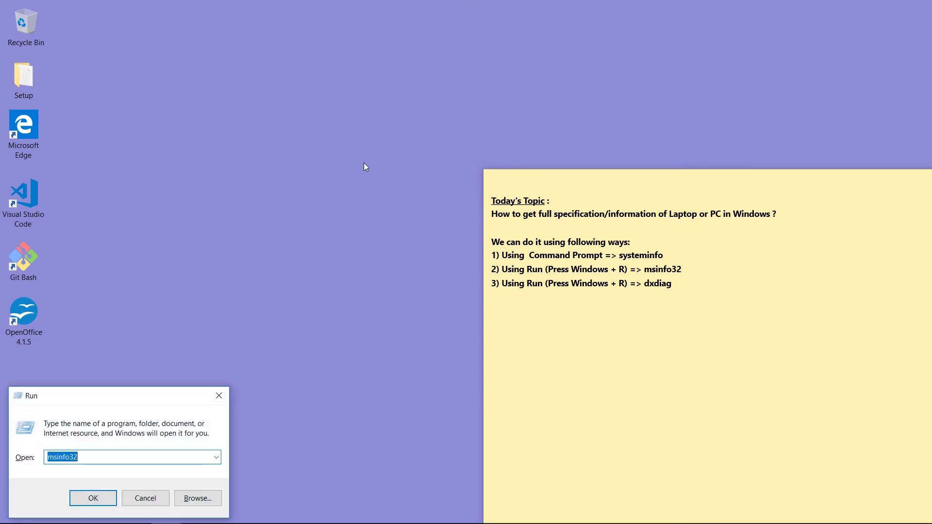
type("dx")
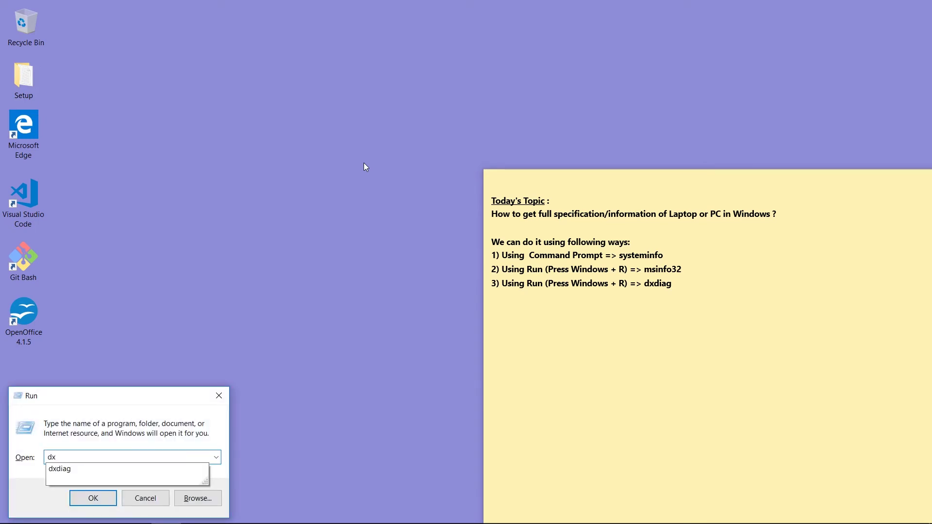
type("diag")
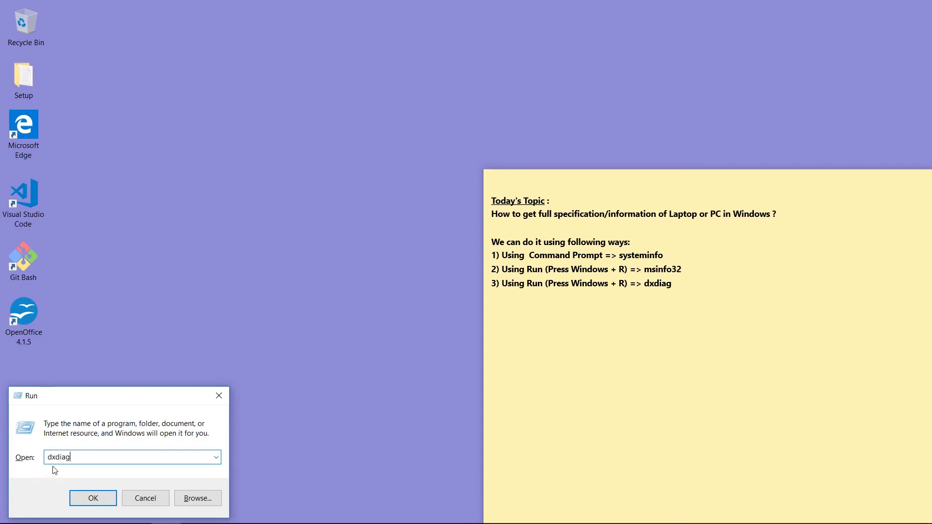
left_click(94, 499)
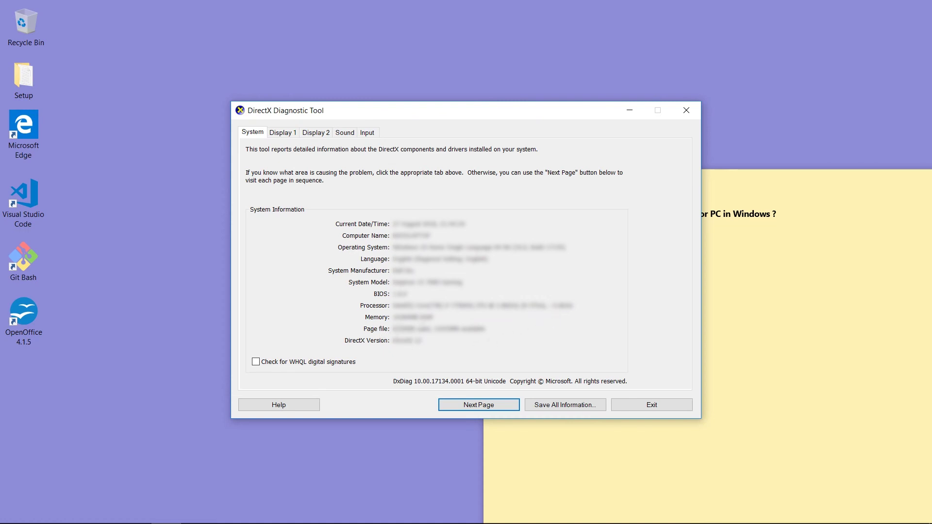
Step: Step through the diagnostic pages from System to Display 1, Display 2 and Sound to examine the device and driver details
left_click(466, 406)
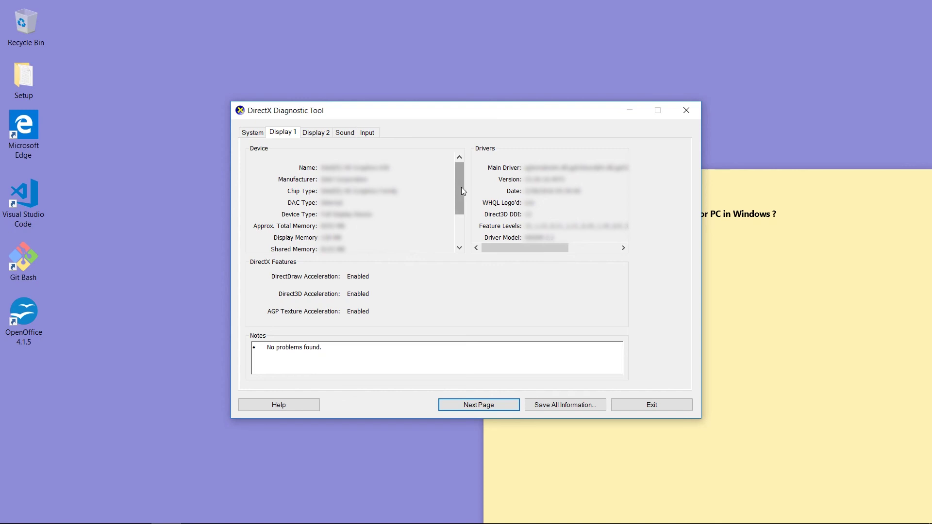
mouse_move(461, 187)
left_mouse_down()
mouse_move(461, 216)
mouse_move(461, 179)
left_mouse_up()
left_click(486, 407)
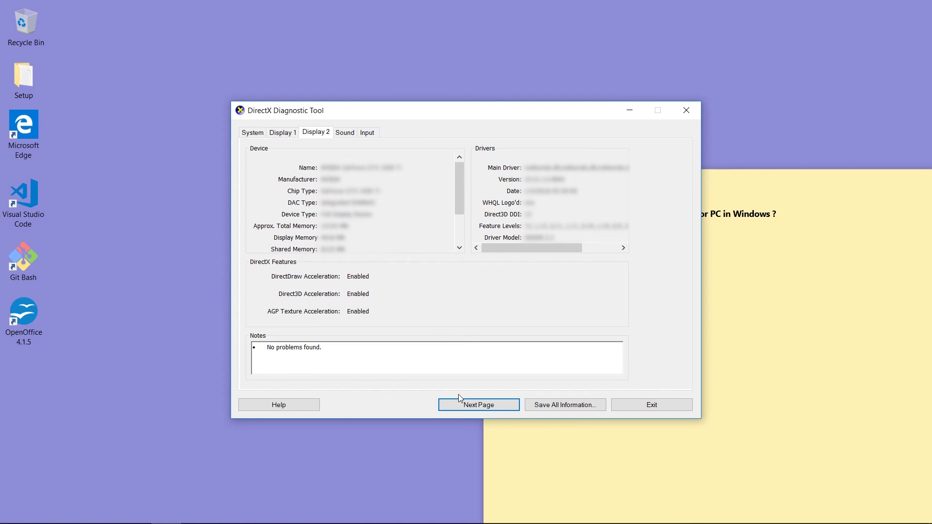
left_click(460, 407)
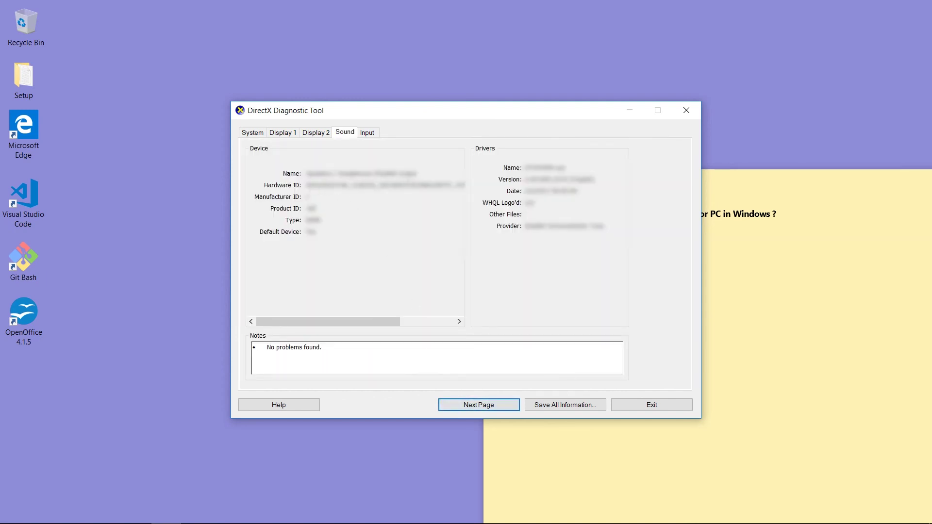
Step: View the Input page, save all diagnostic information as DxDiag.txt in the desktop's Setup folder, and exit the diagnostic tool
left_click(485, 407)
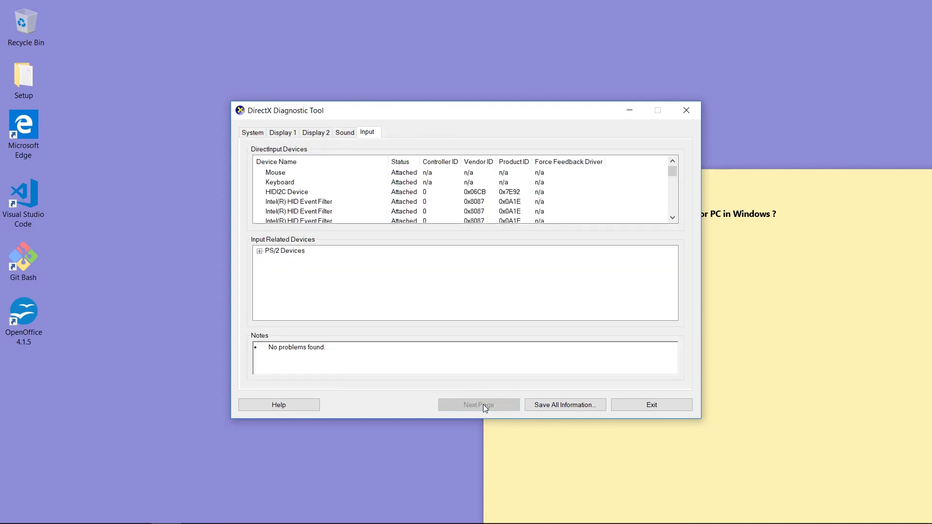
left_click(570, 407)
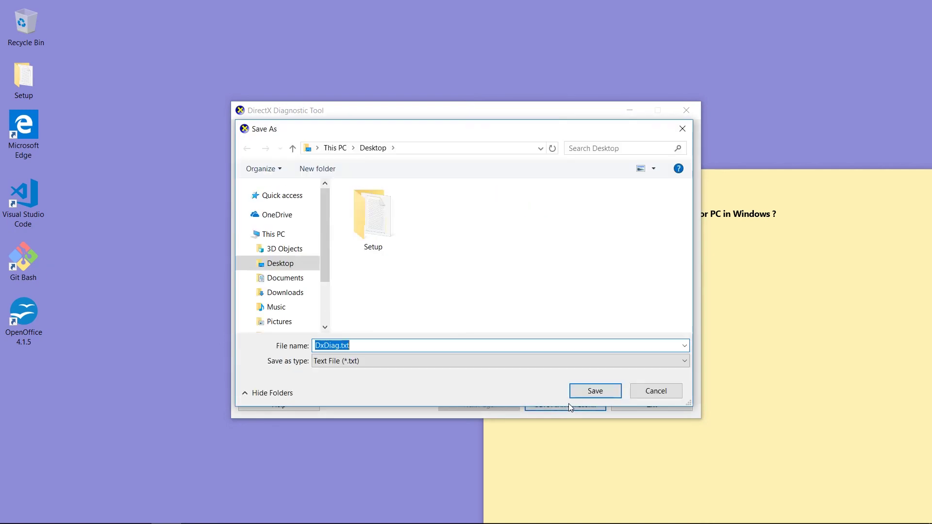
double_click(362, 230)
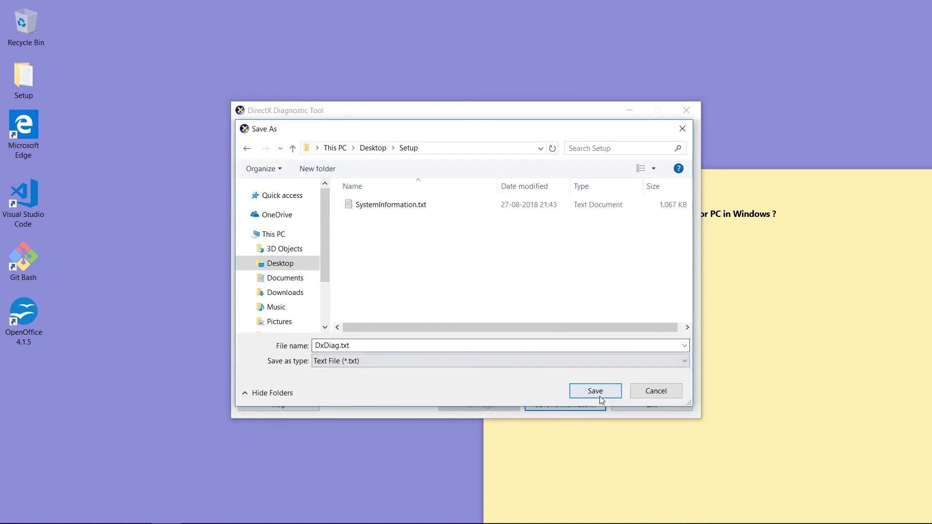
left_click(600, 397)
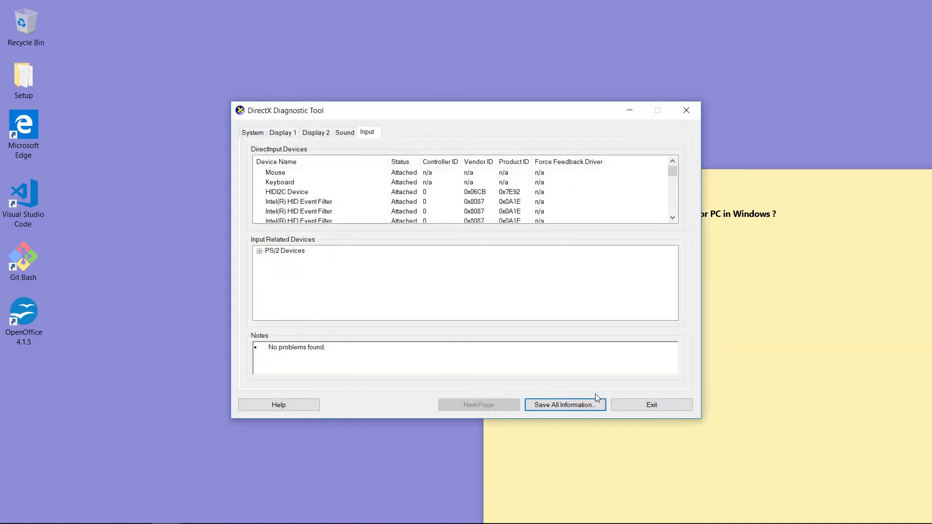
left_click(634, 402)
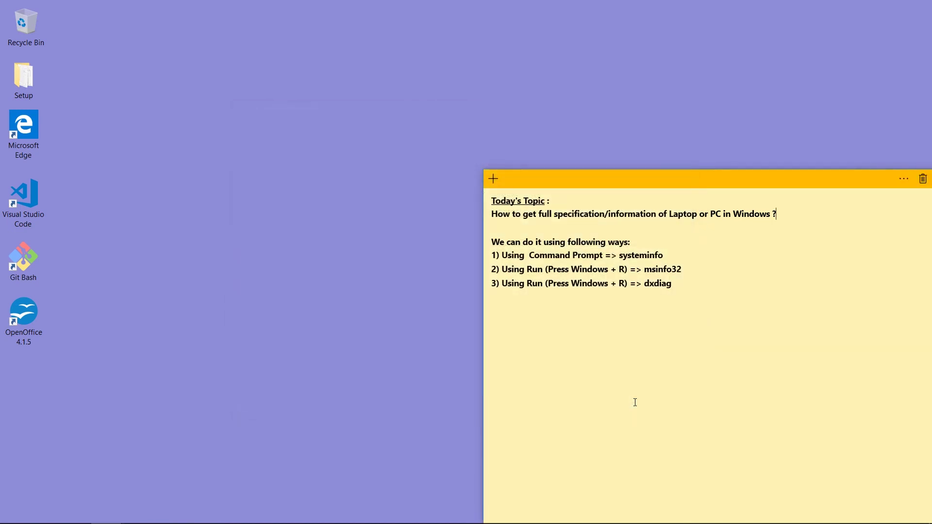
Step: Open the Setup folder from the desktop and select the exported DxDiag.txt file
left_click(313, 179)
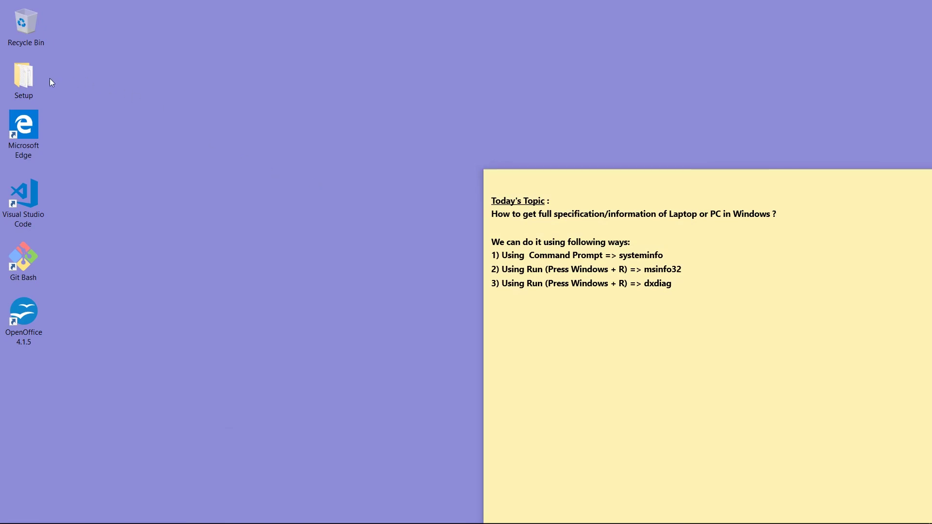
double_click(25, 78)
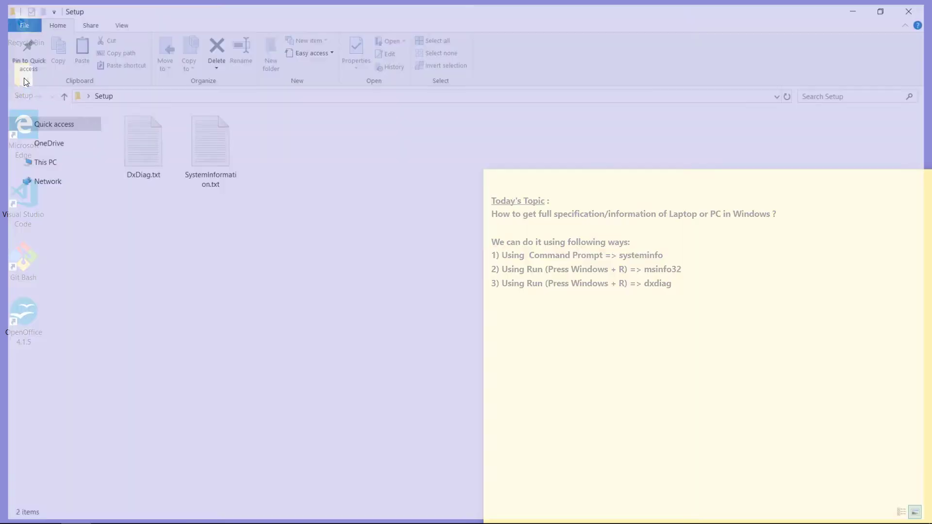
left_click(129, 154)
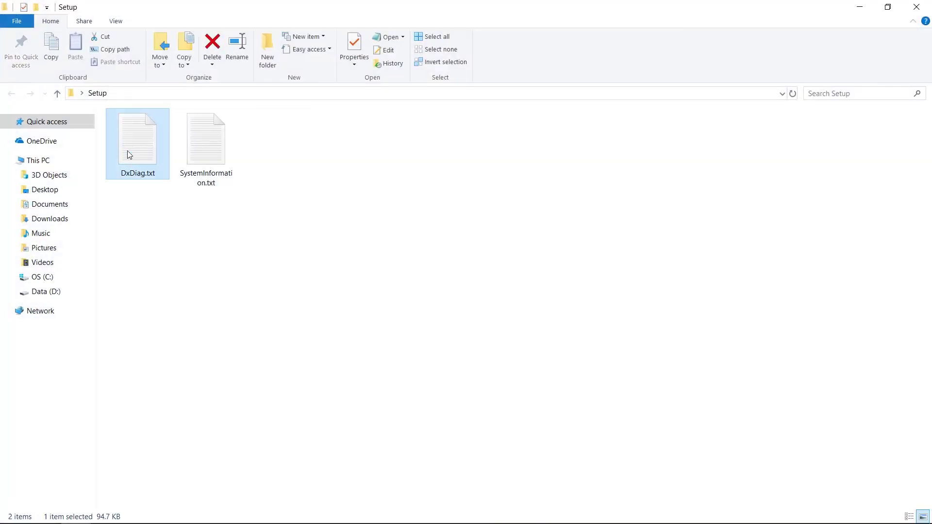